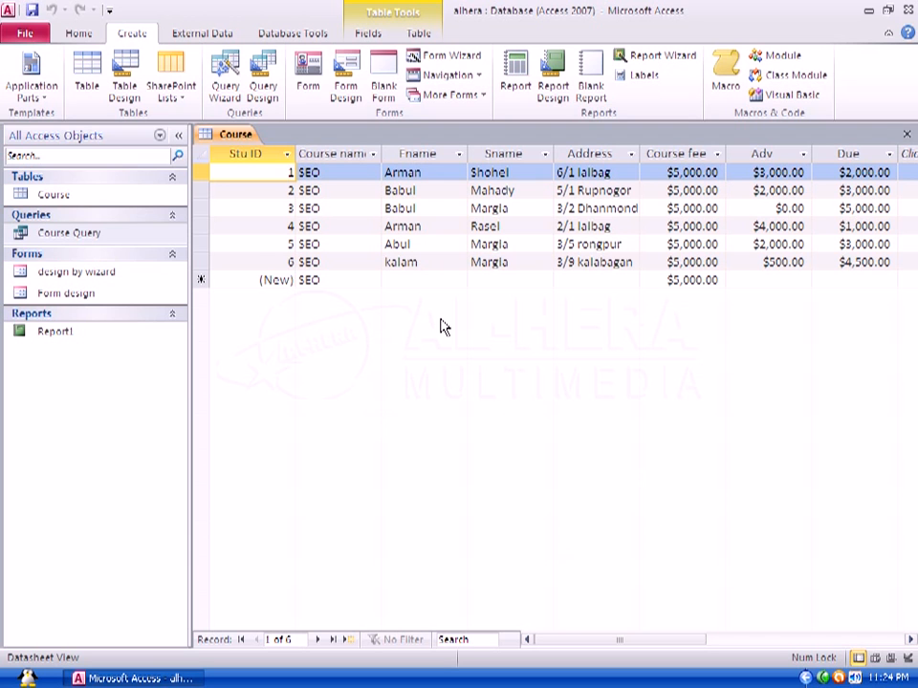
Step: Create a new query in design view and add the Course table to it
left_click(267, 84)
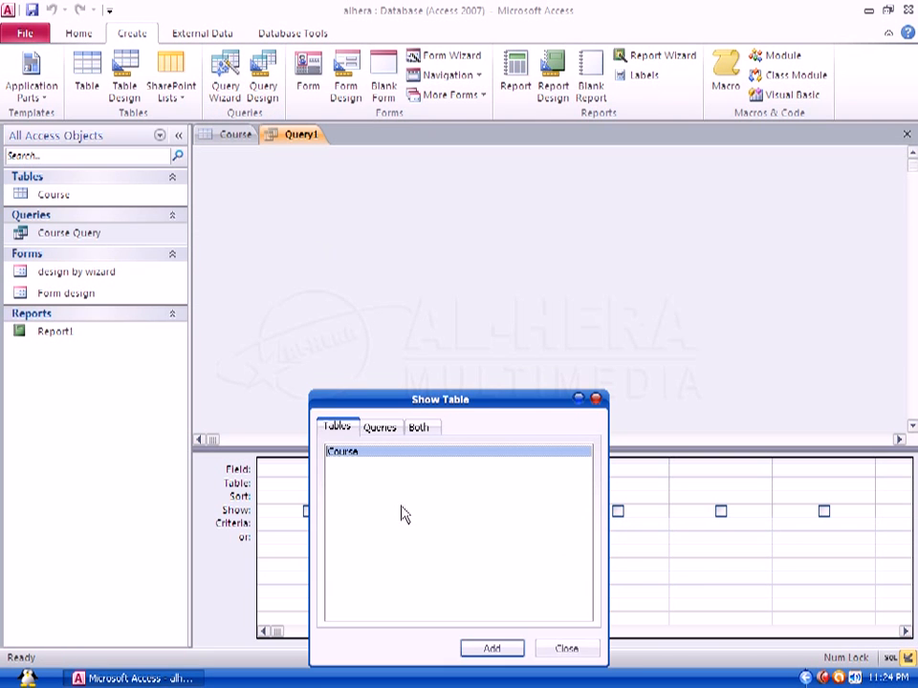
left_click_drag(434, 334, 450, 196)
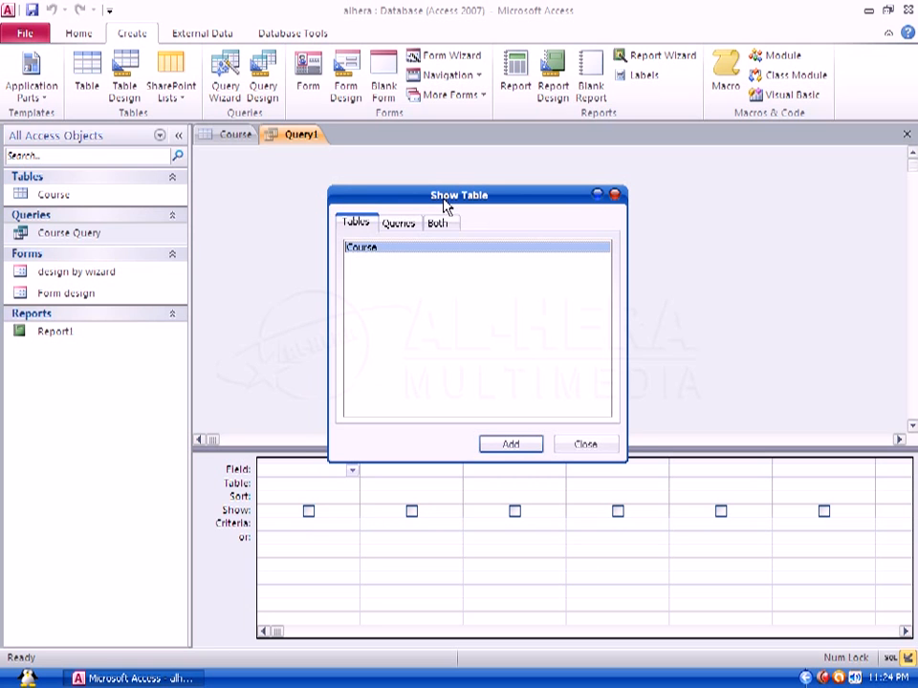
left_click_drag(443, 203, 460, 222)
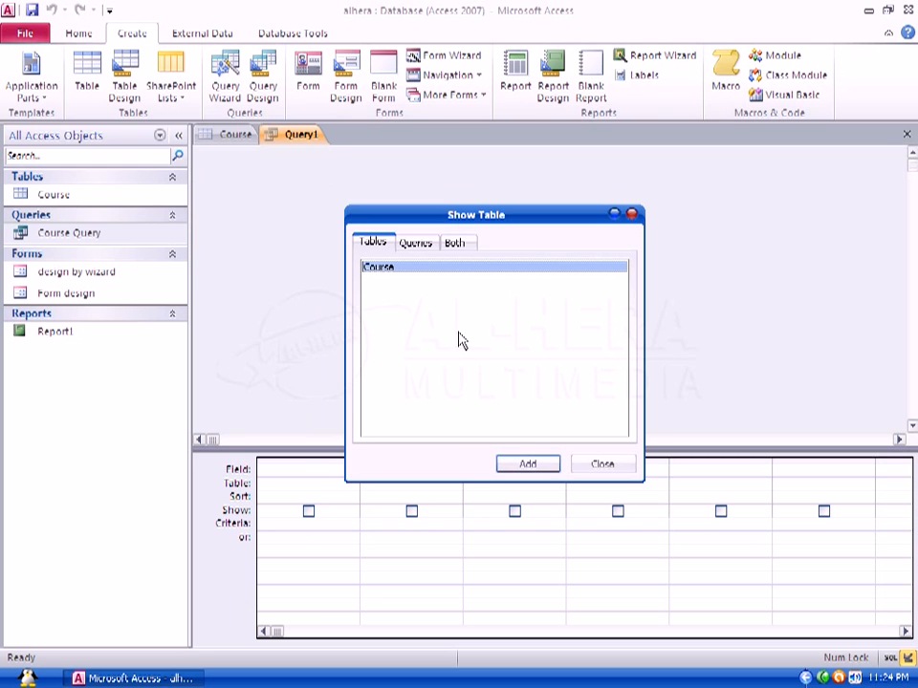
left_click(528, 465)
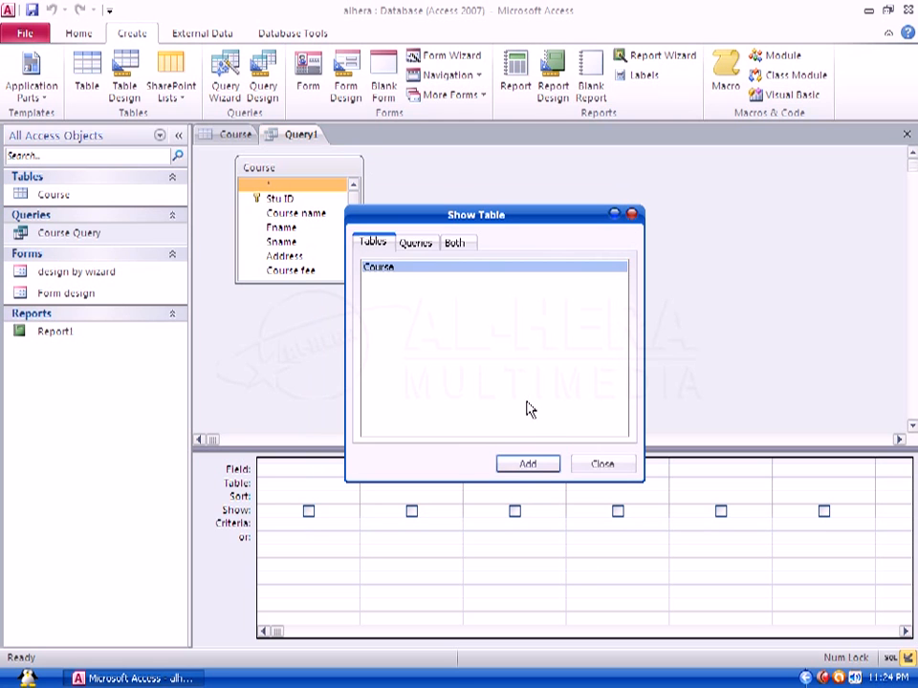
left_click(602, 465)
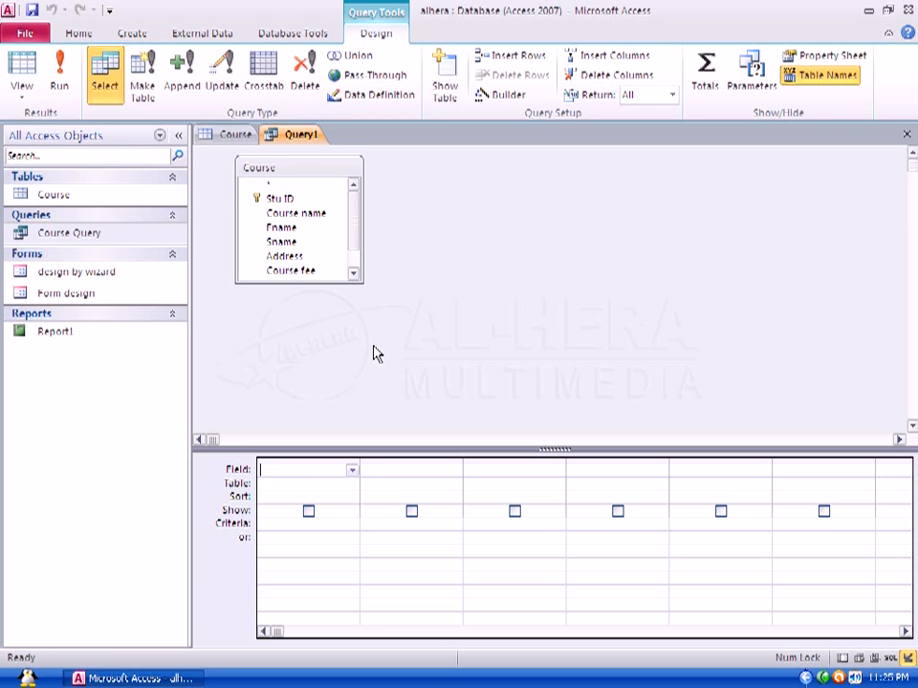
mouse_move(352, 216)
left_mouse_down()
mouse_move(351, 248)
mouse_move(359, 204)
left_mouse_up()
Step: Add the Stu ID and Sname fields of the Course table to the first two columns of the query grid
left_click(352, 473)
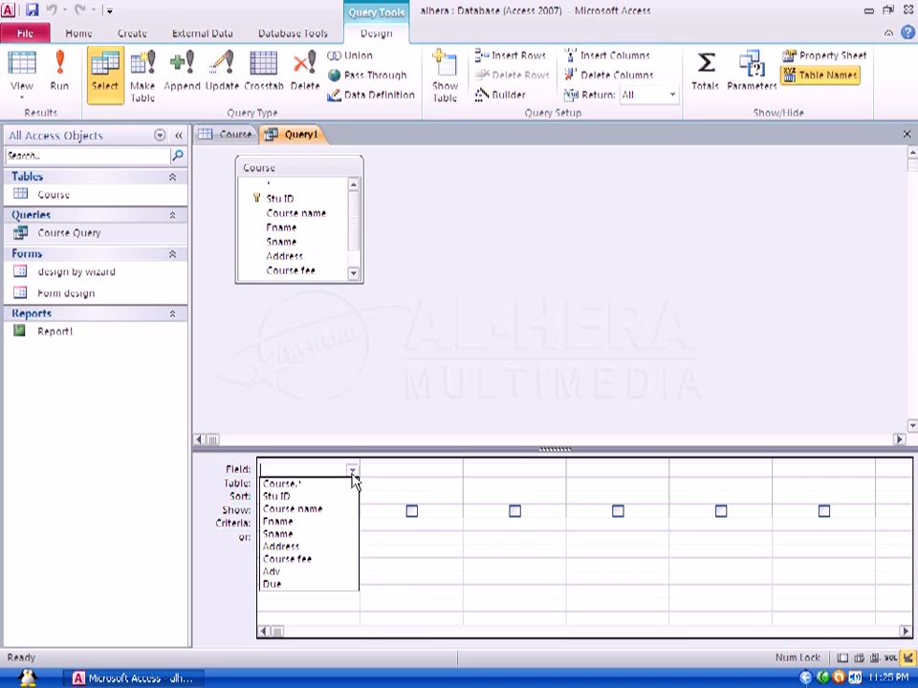
left_click(337, 497)
left_click(333, 474)
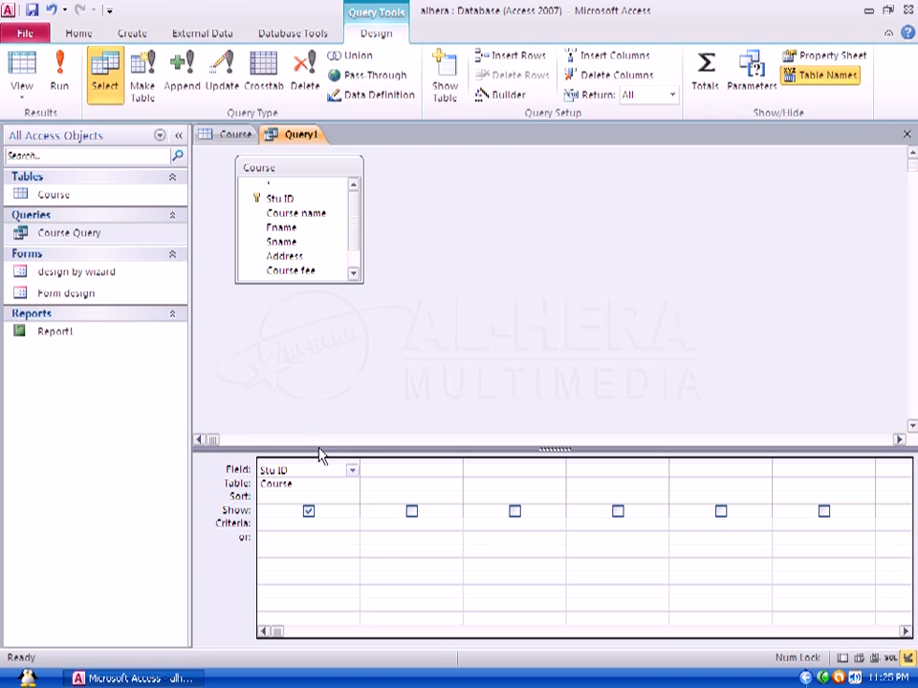
left_click(455, 470)
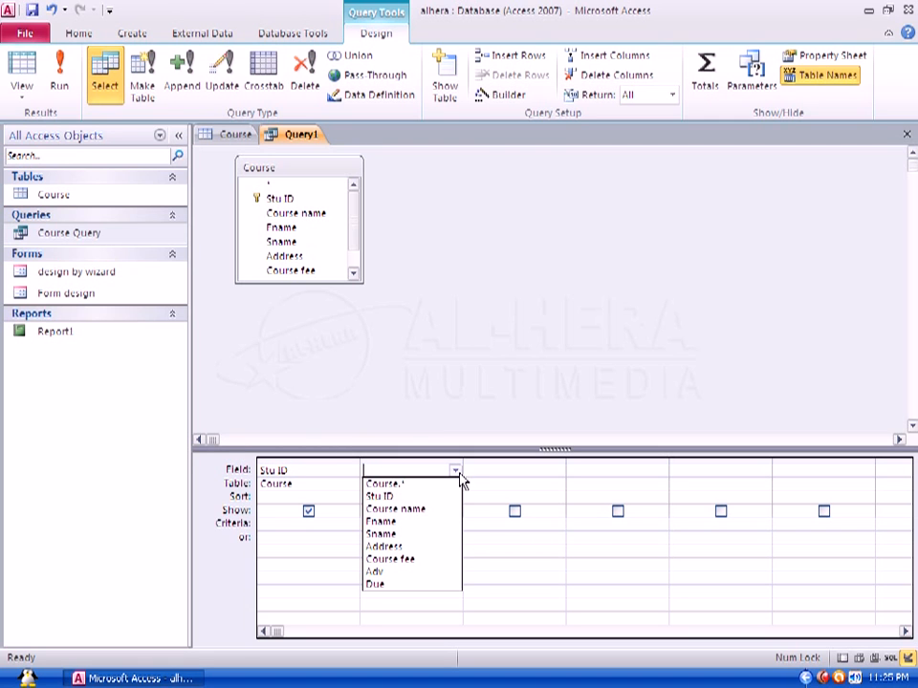
left_click(426, 534)
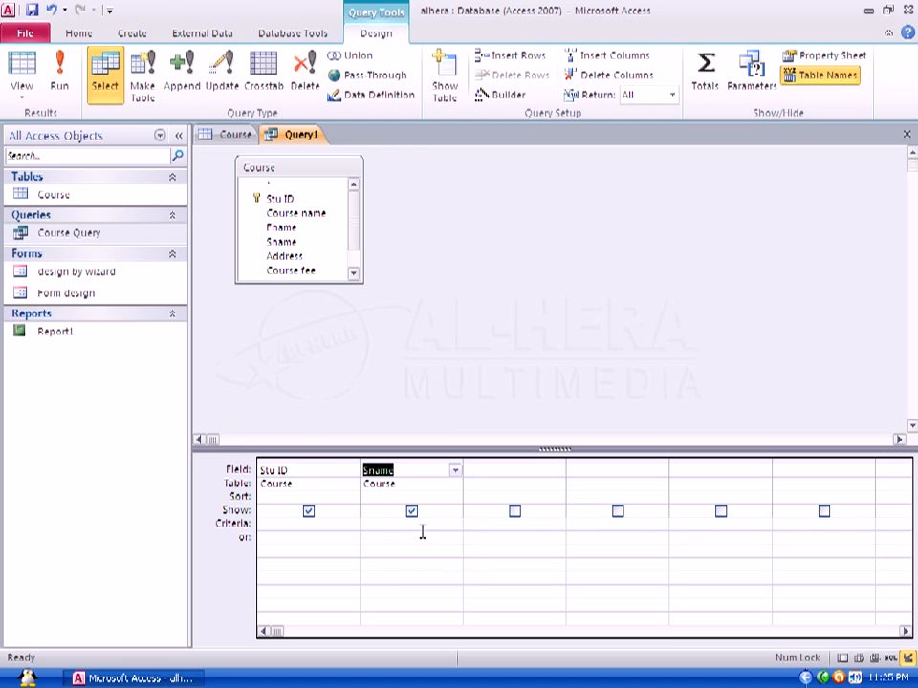
Step: Add the Fname and Due fields of the Course table to the third and fourth columns of the query grid
left_click(528, 470)
left_click(559, 472)
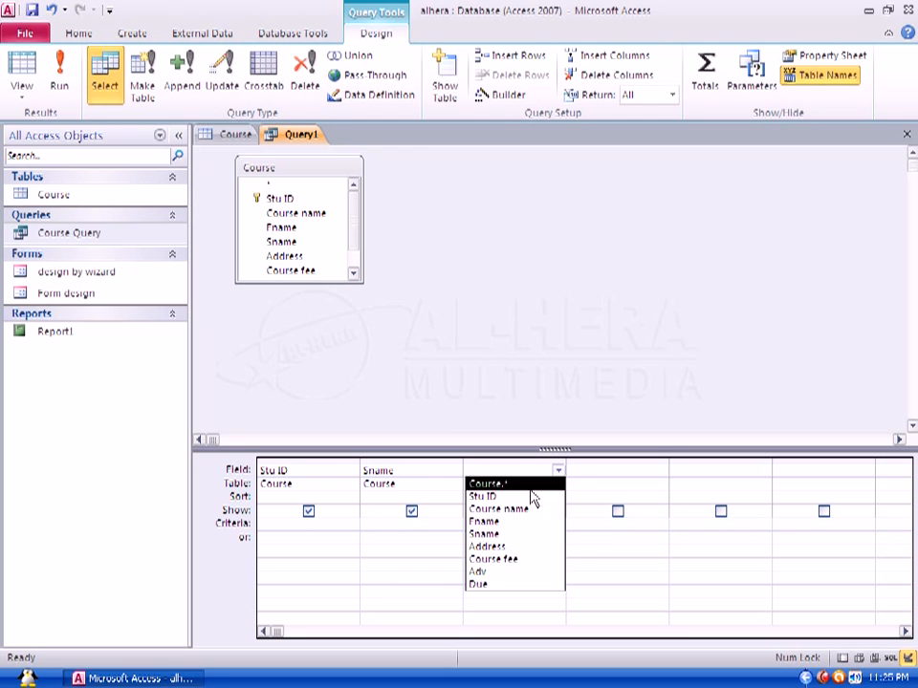
left_click(517, 522)
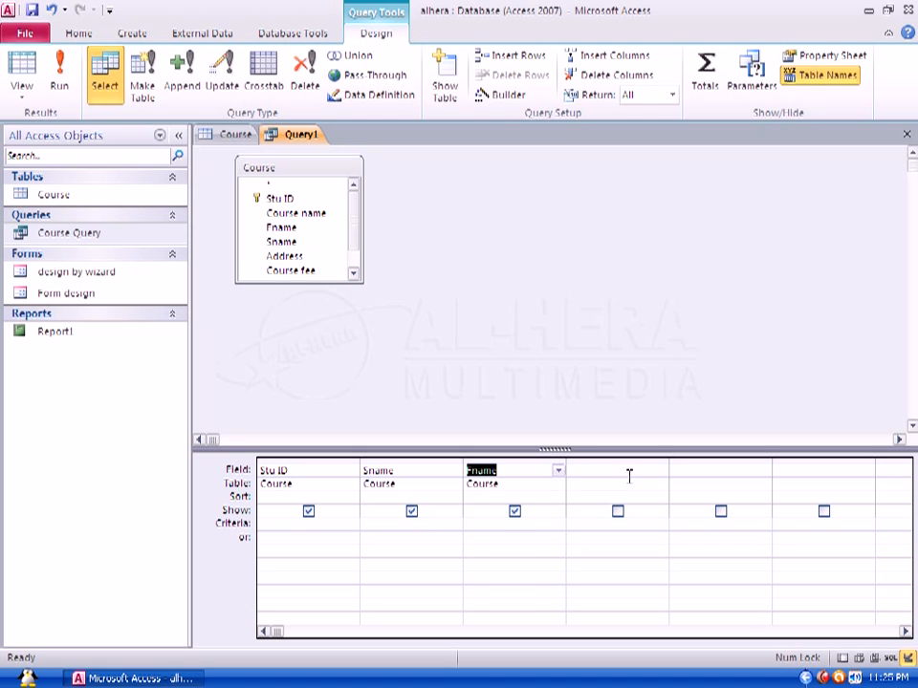
left_click(572, 470)
left_click(660, 471)
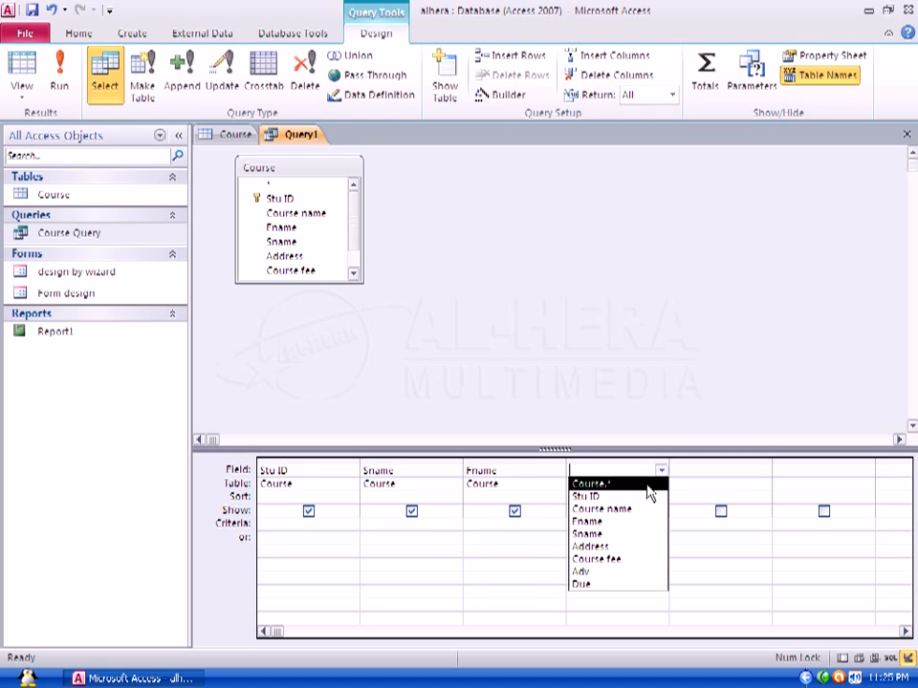
left_click(627, 585)
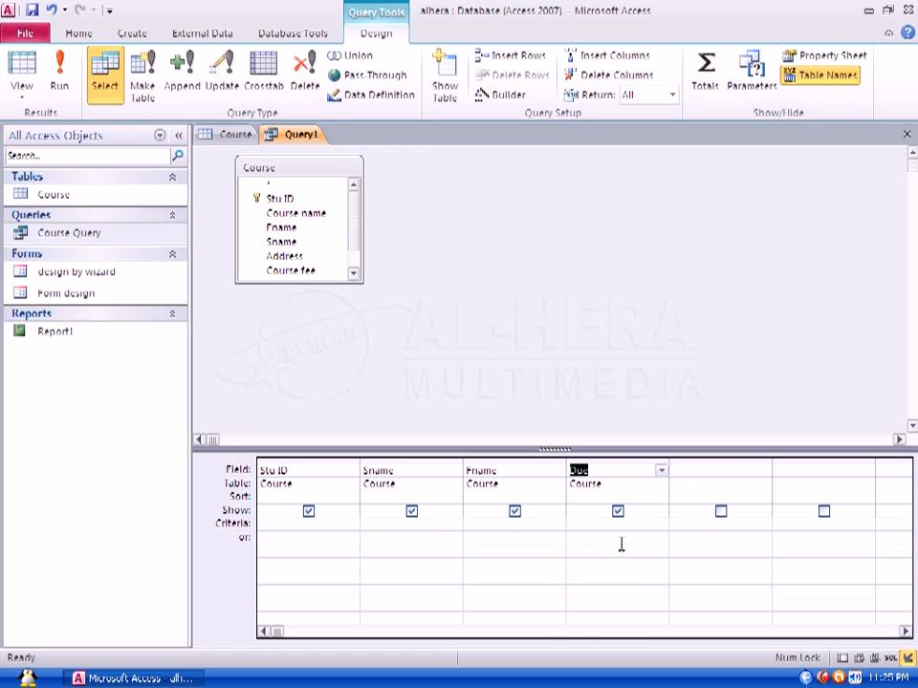
left_click(604, 475)
Step: Enter the surname shared by students 3, 5 and 6 as the Sname criterion and run the query
left_click(412, 525)
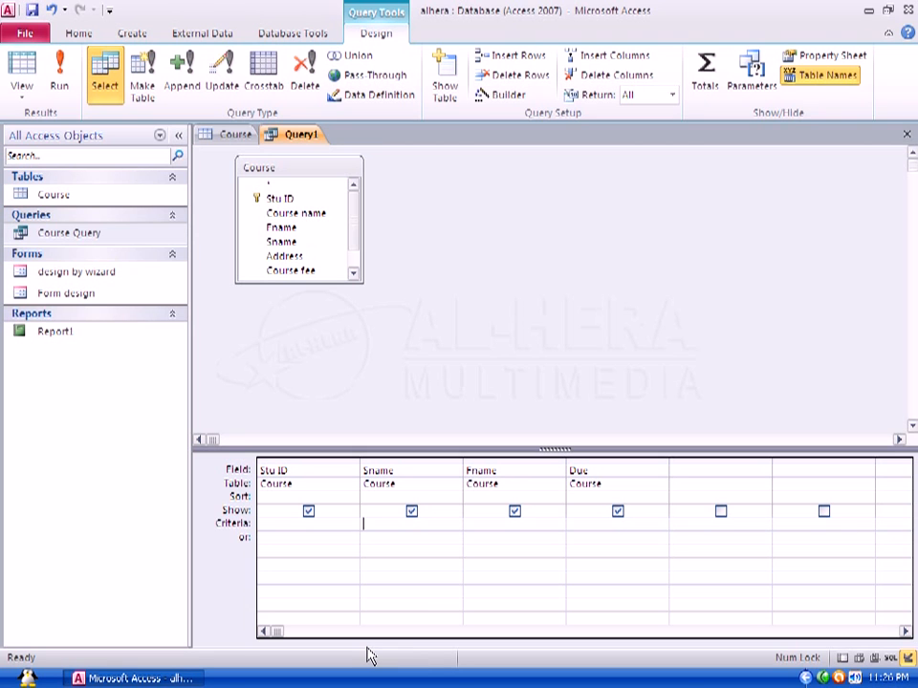
type("Ma")
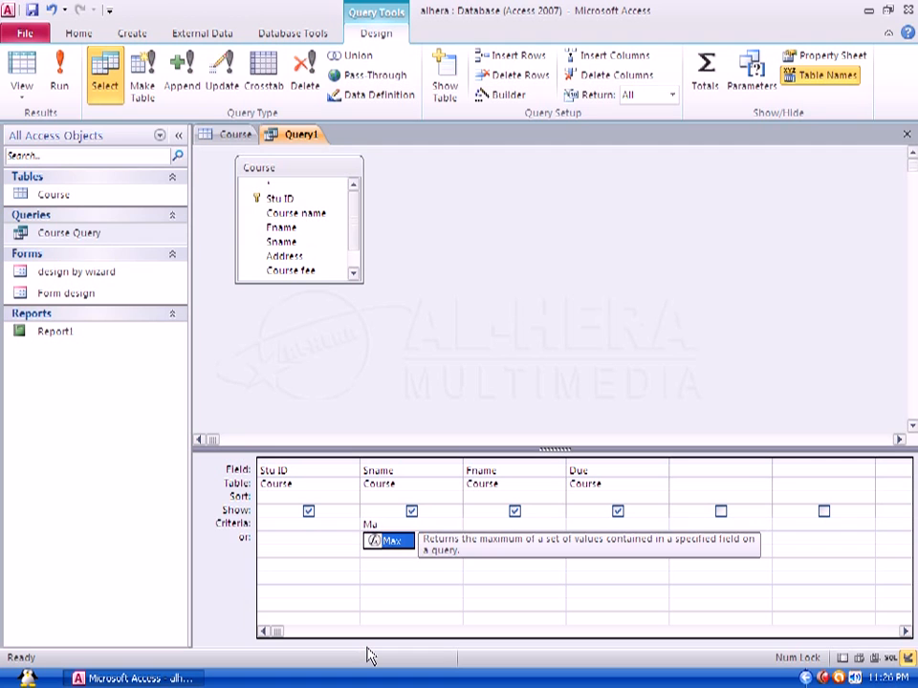
type("rgia")
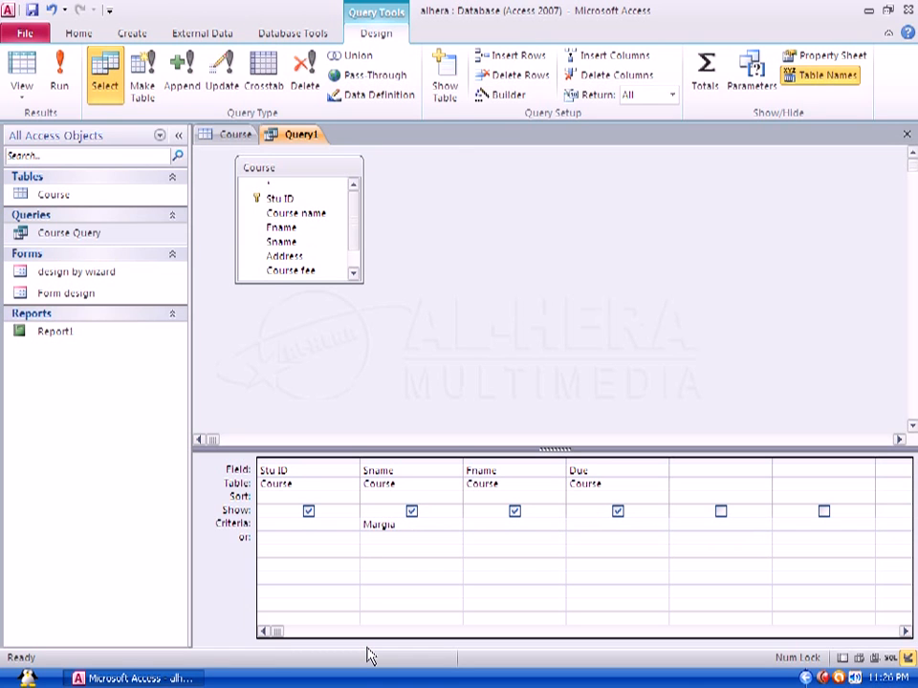
key("Tab")
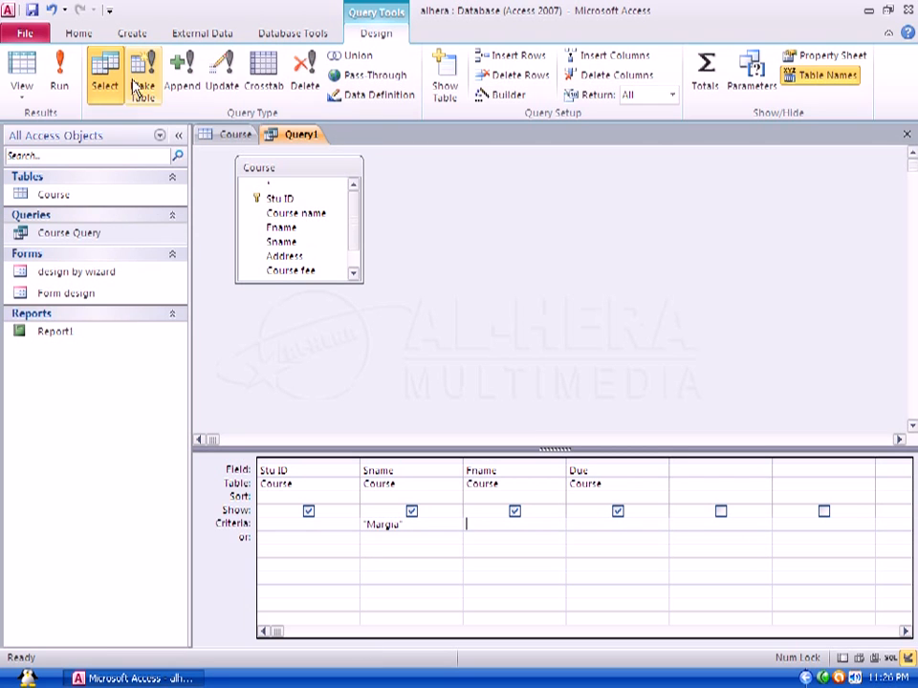
left_click(59, 81)
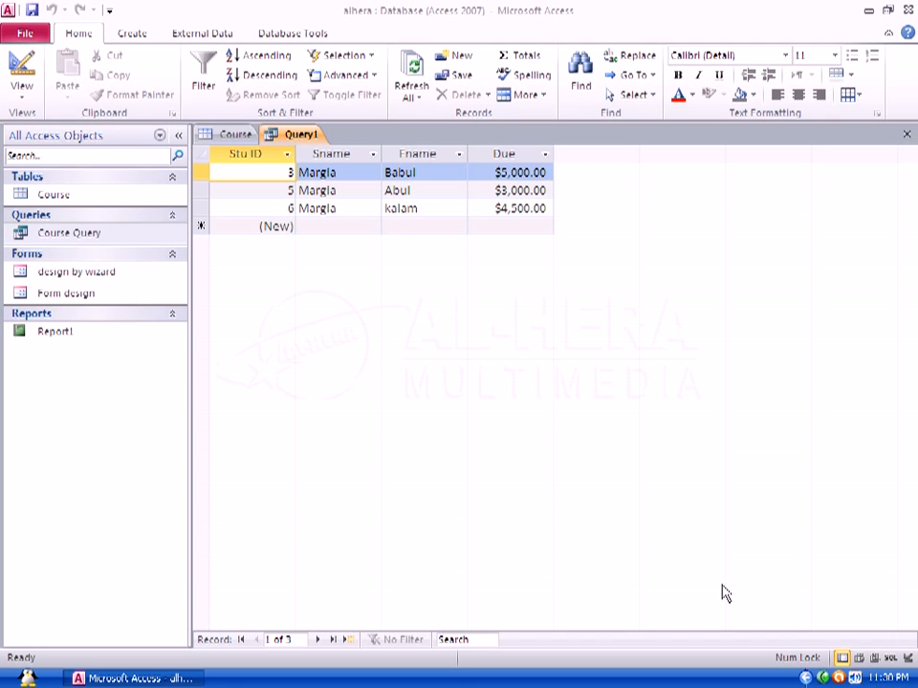
Step: Replace the Sname criterion in the query design with the surname of student 4 and rerun the query
left_click(22, 96)
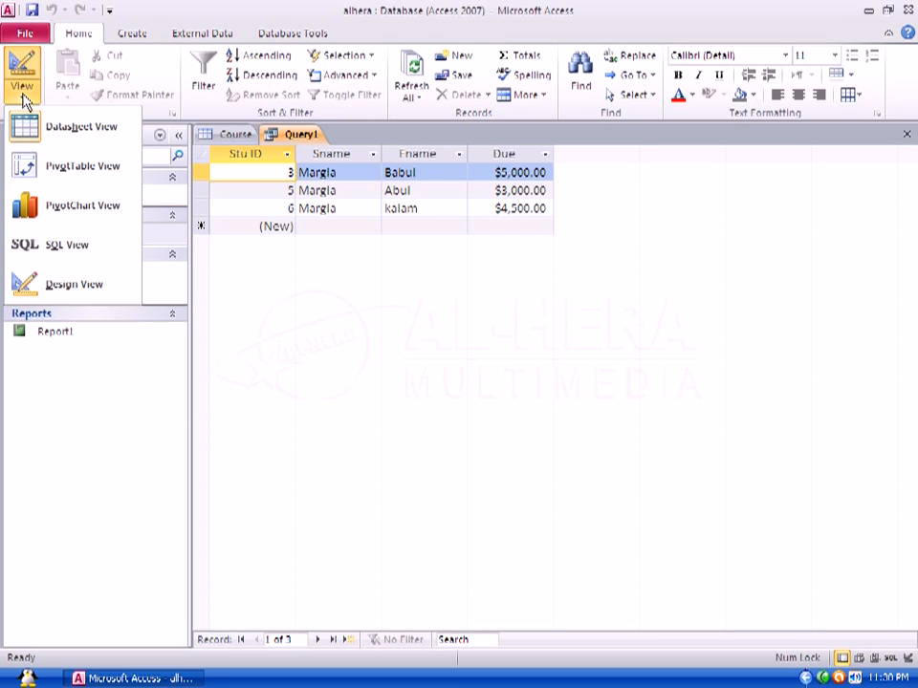
left_click(73, 285)
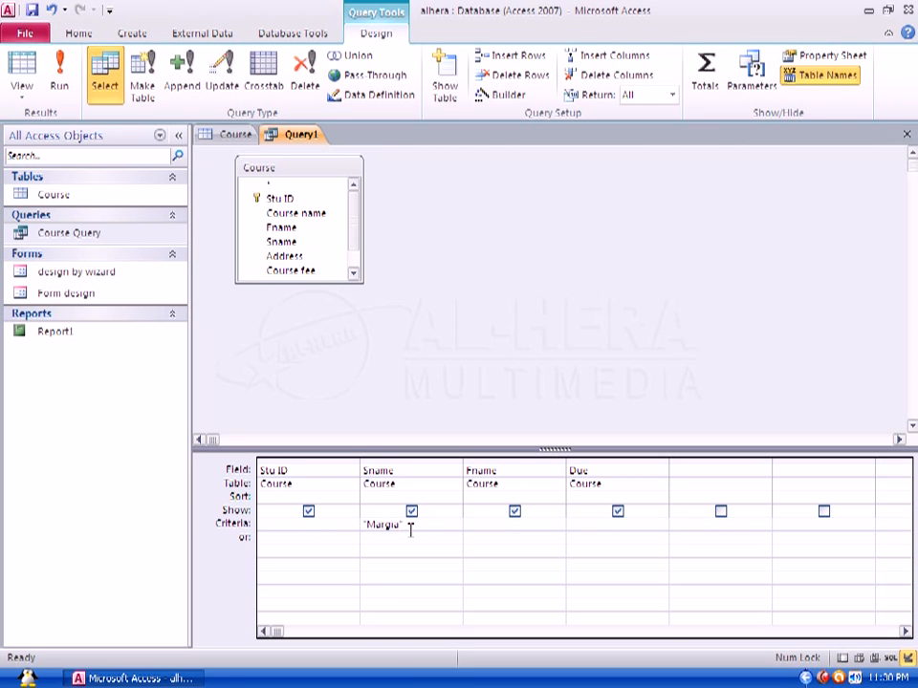
key("BackSpace")
key("BackSpace")
key("BackSpace")
key("BackSpace")
key("BackSpace")
key("BackSpace")
key("BackSpace")
key("BackSpace")
type("\"Rasel")
left_click(61, 84)
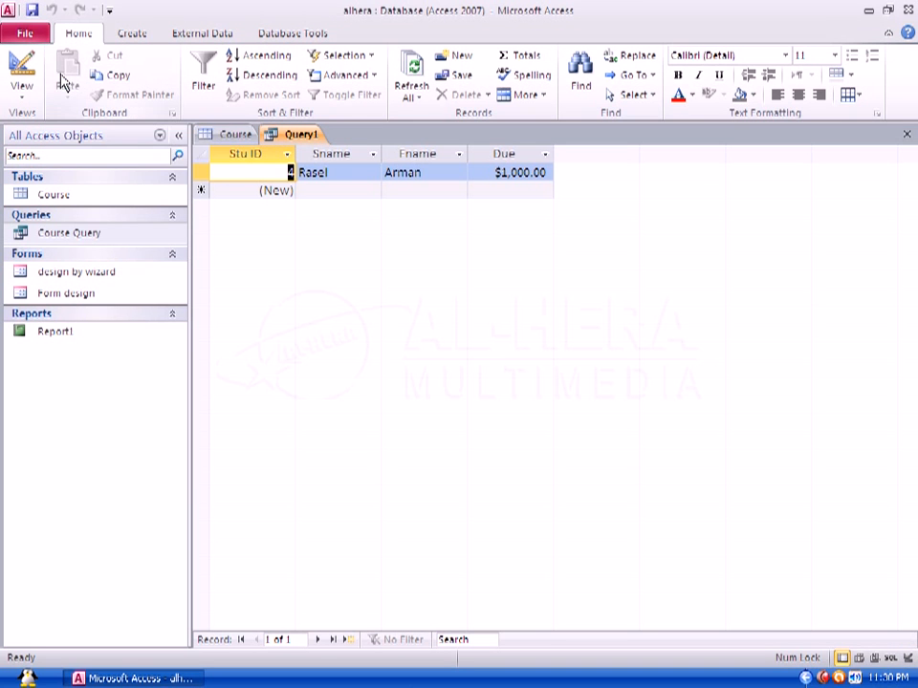